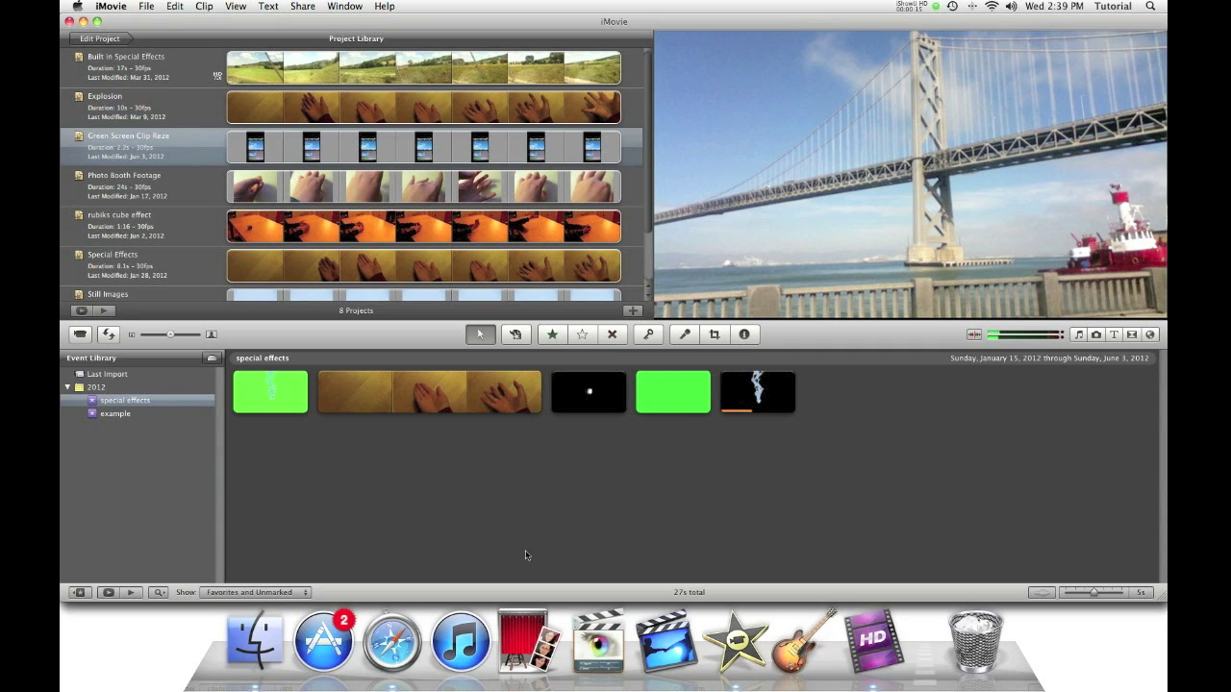
Download GreenScreenFog.mov from the Fog Effect tutorial page in Safari
click(391, 643)
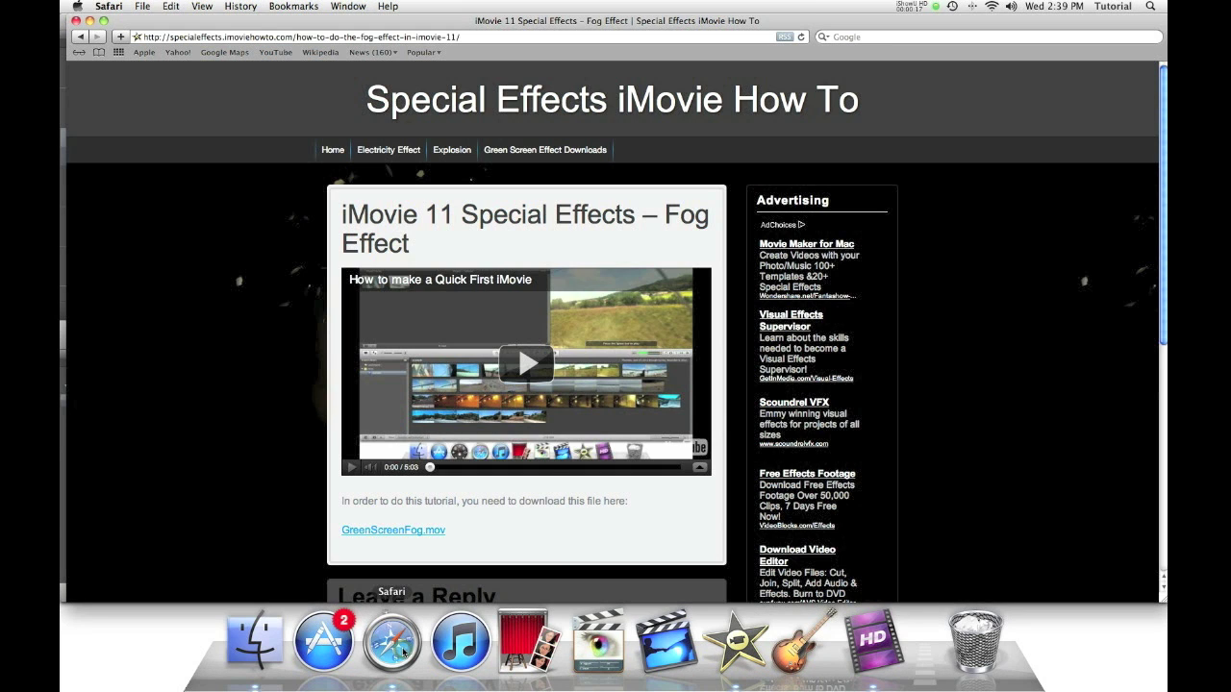
click(358, 35)
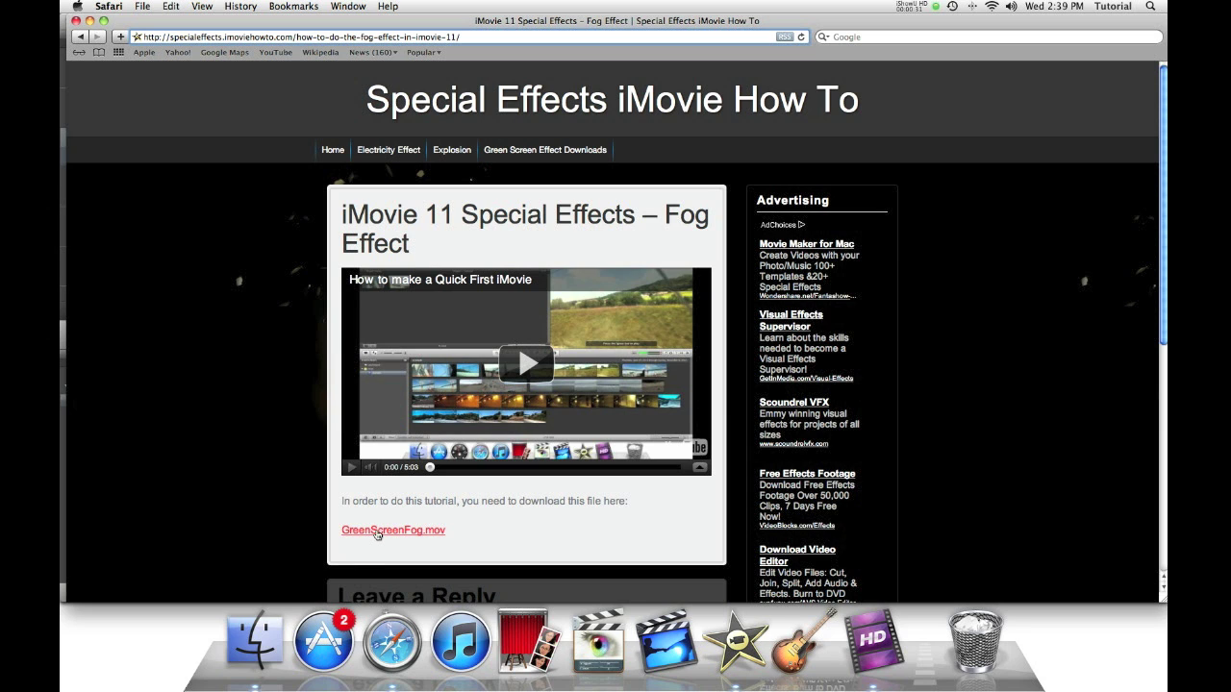
click(377, 532)
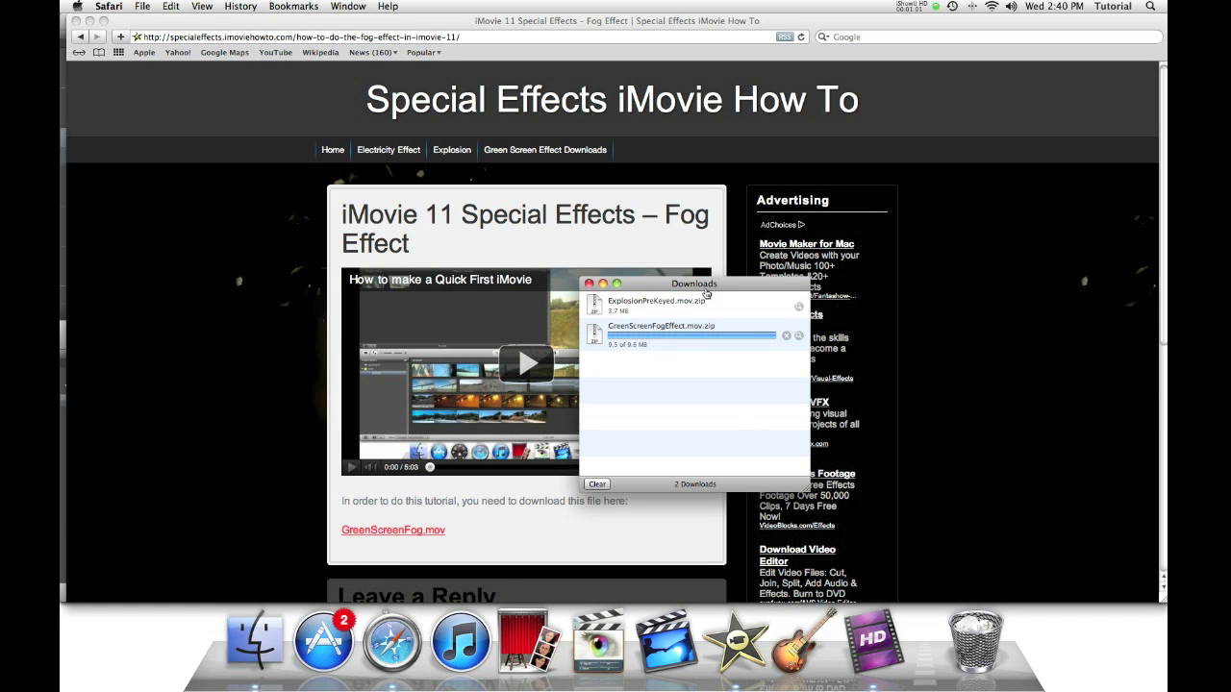
Preview the downloaded Green Screen Fog Effect.mov in QuickTime, then dismiss the Downloads list
double_click(660, 327)
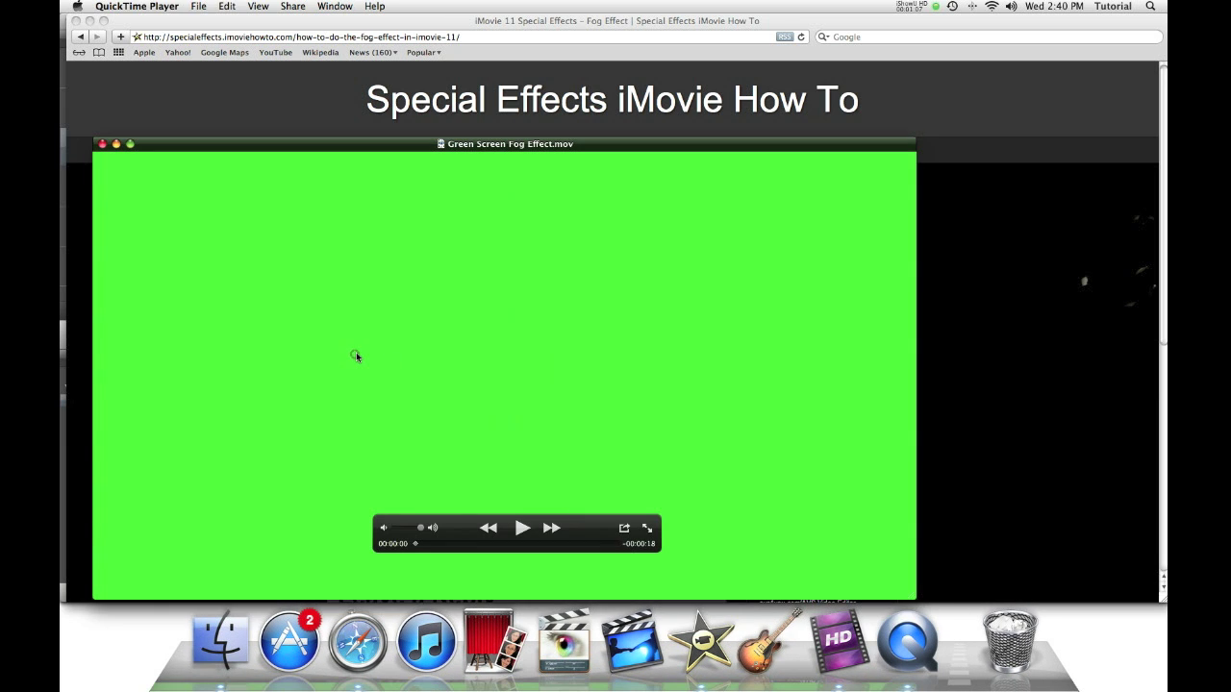
key(super+q)
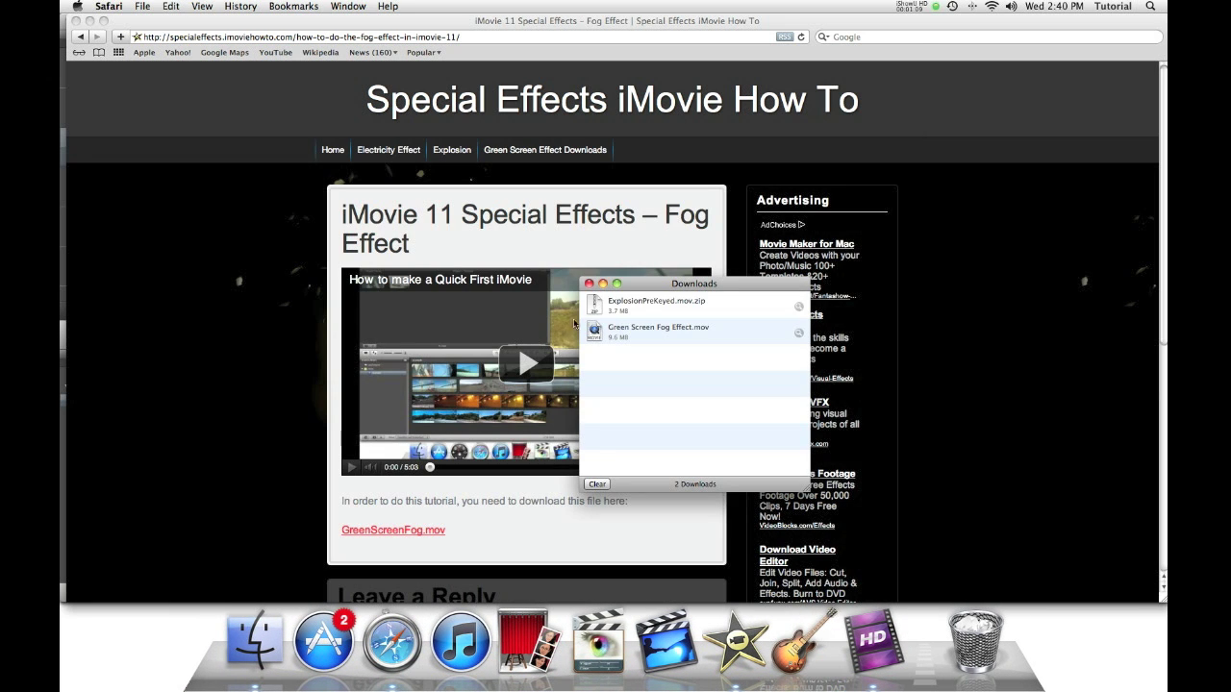
click(589, 284)
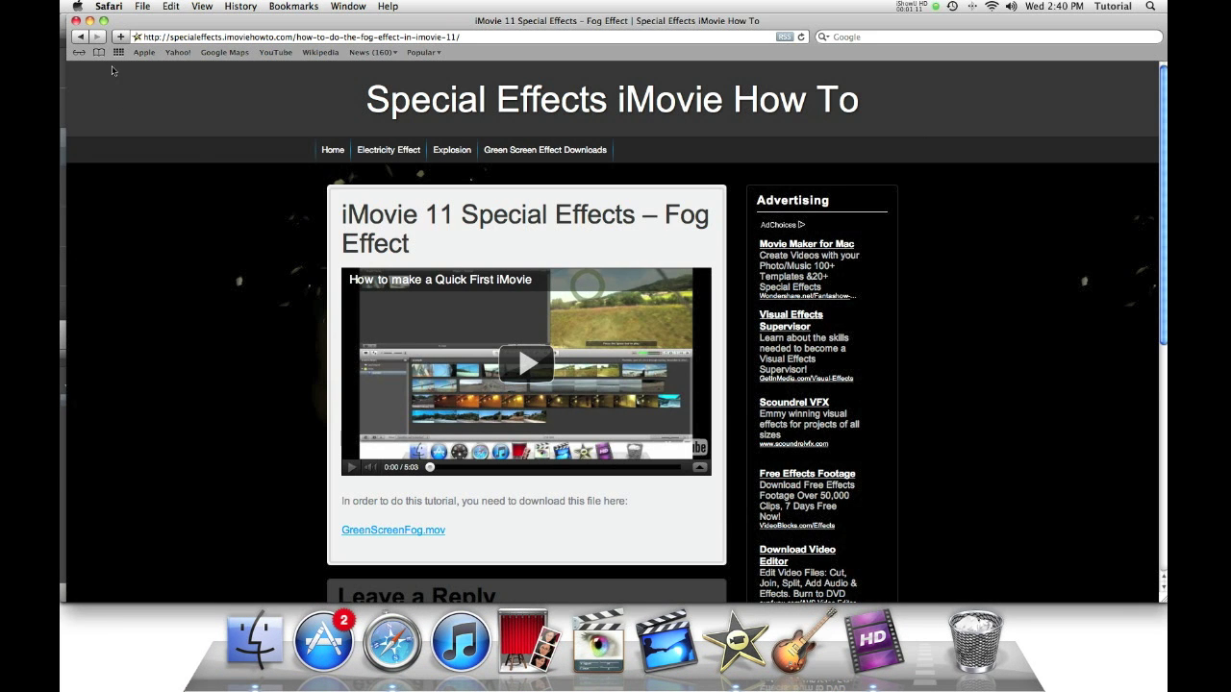
Create a new empty iMovie project called Fog (Widescreen 16:9, 30 fps, no theme)
click(89, 20)
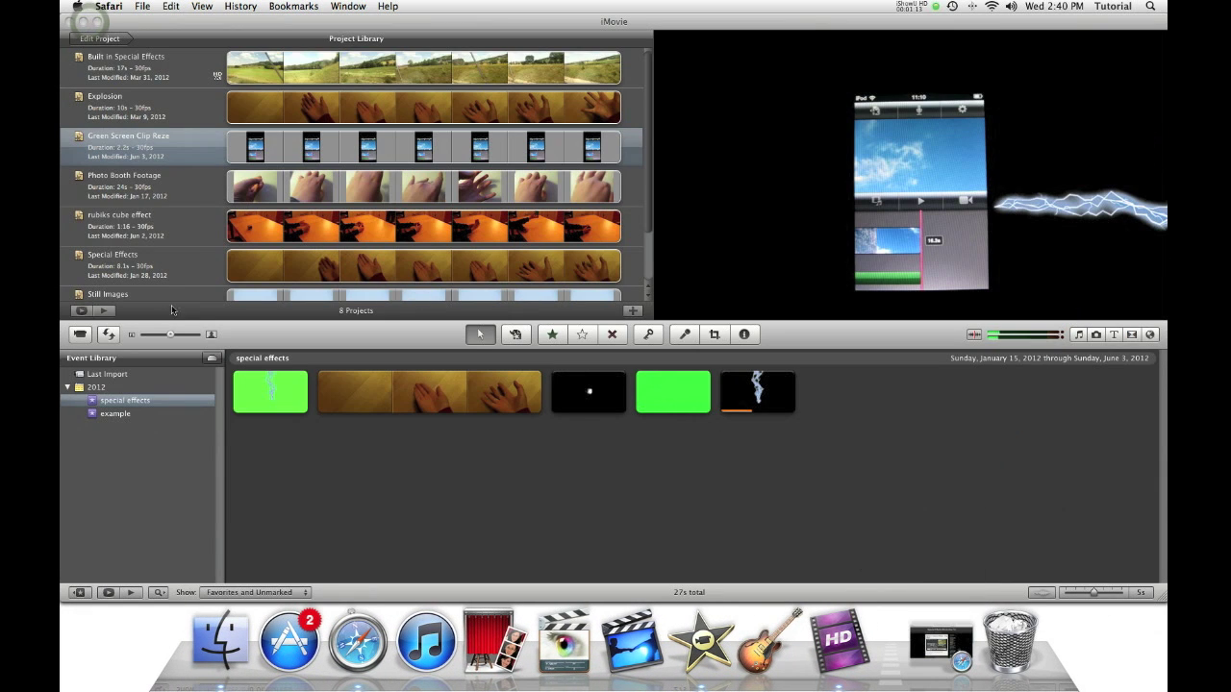
click(272, 462)
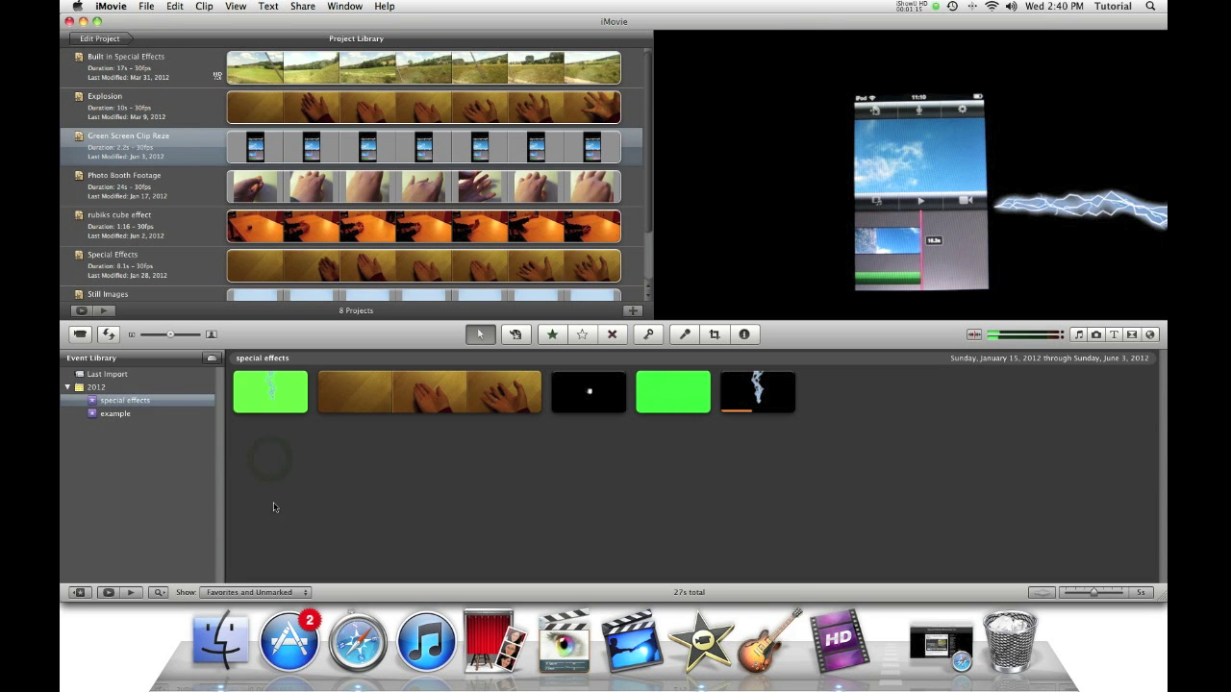
click(111, 6)
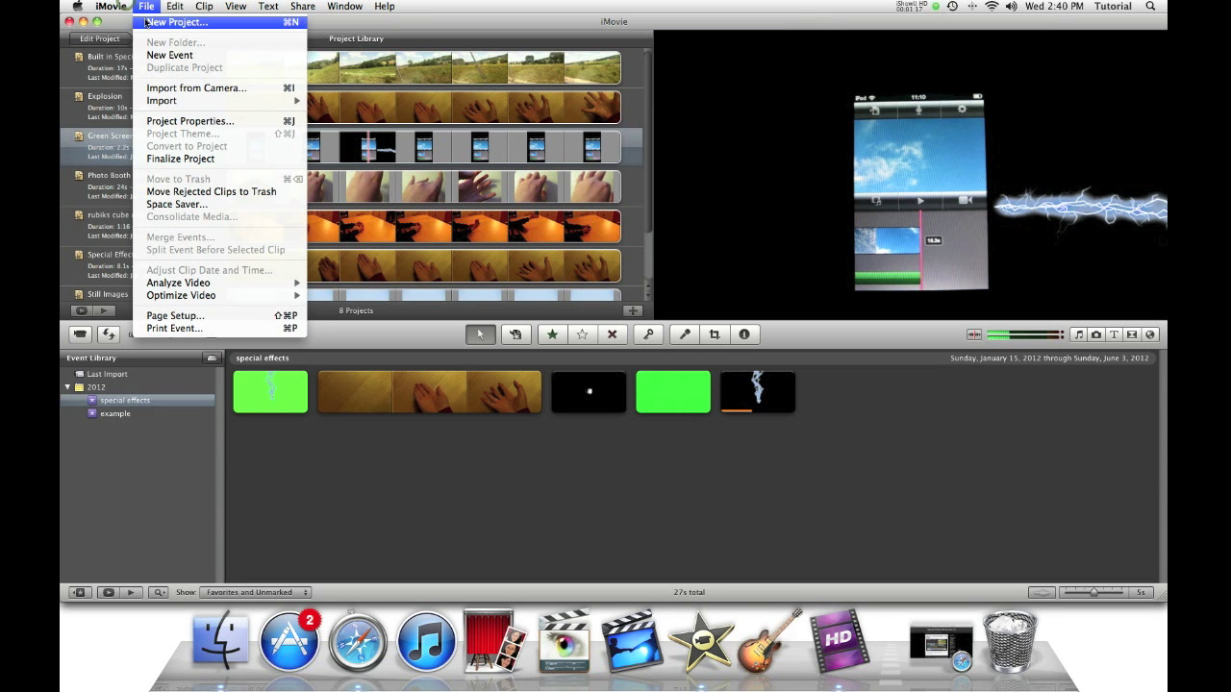
click(145, 6)
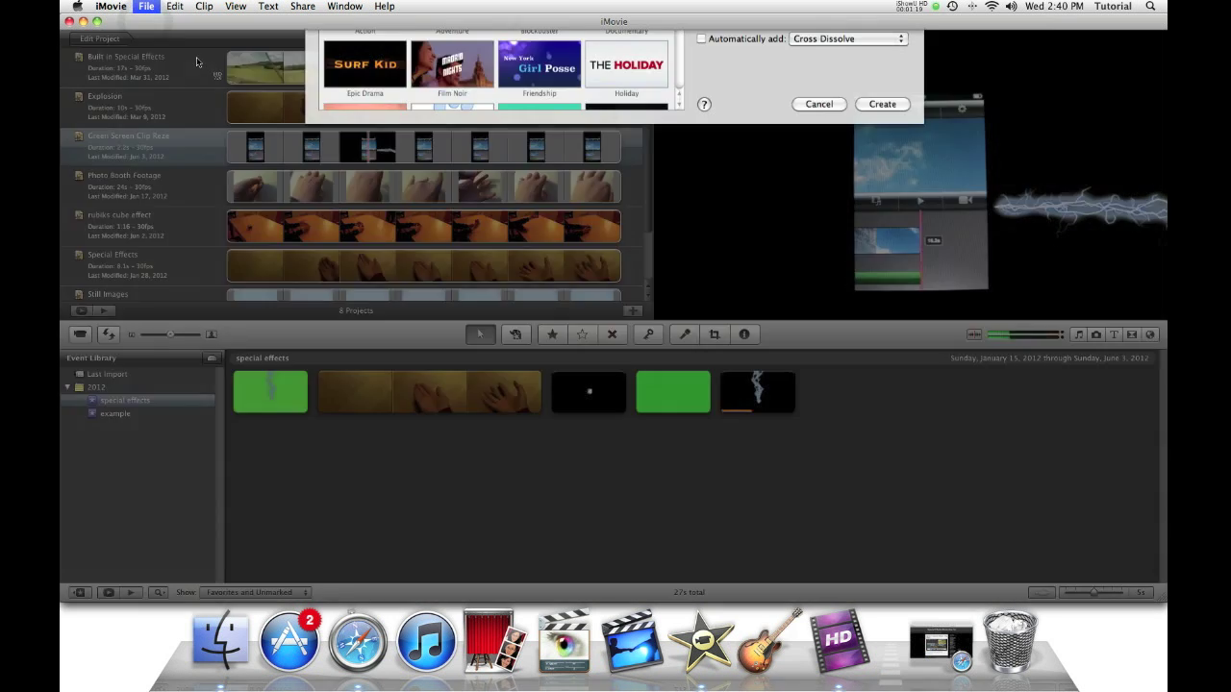
text(Test)
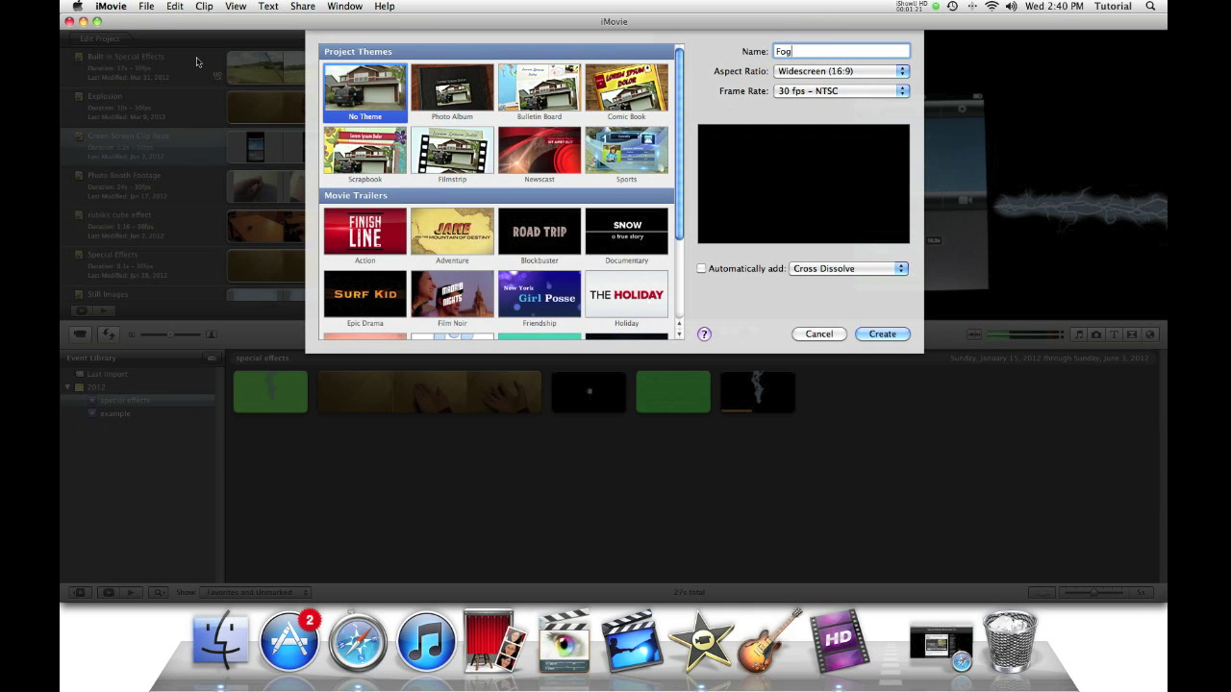
key(Return)
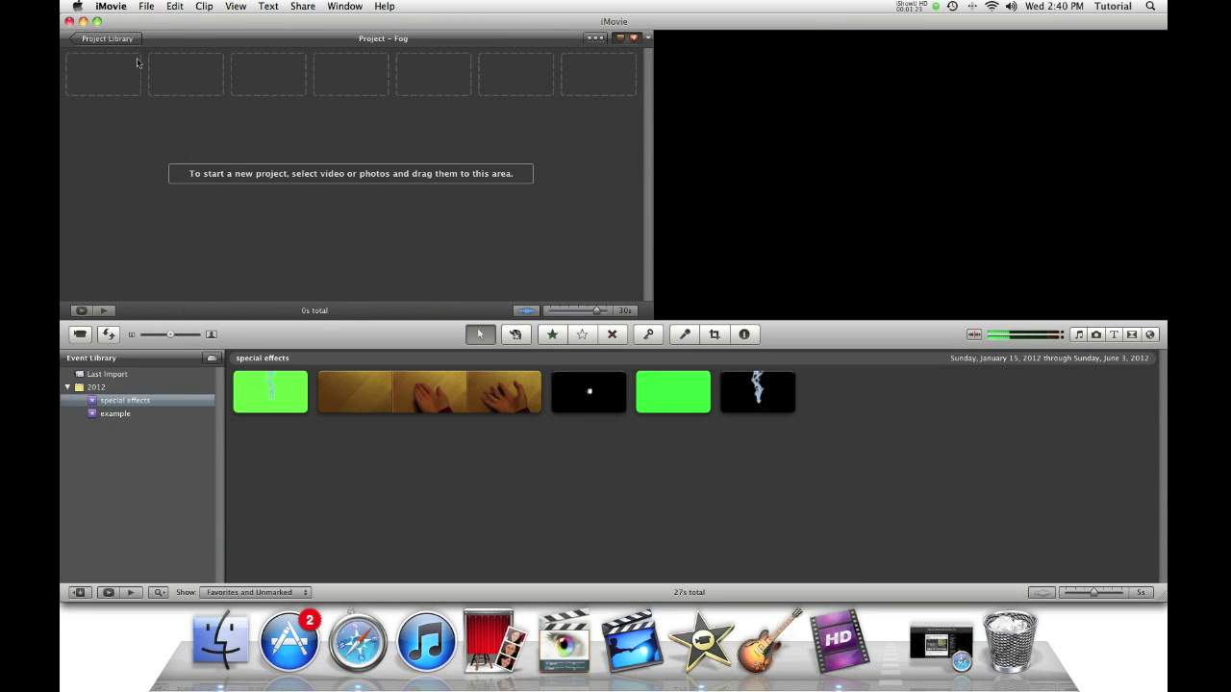
Import Green Screen Fog Effect.mov from Downloads into the special effects event, copying the file
click(146, 6)
mouse_move(169, 102)
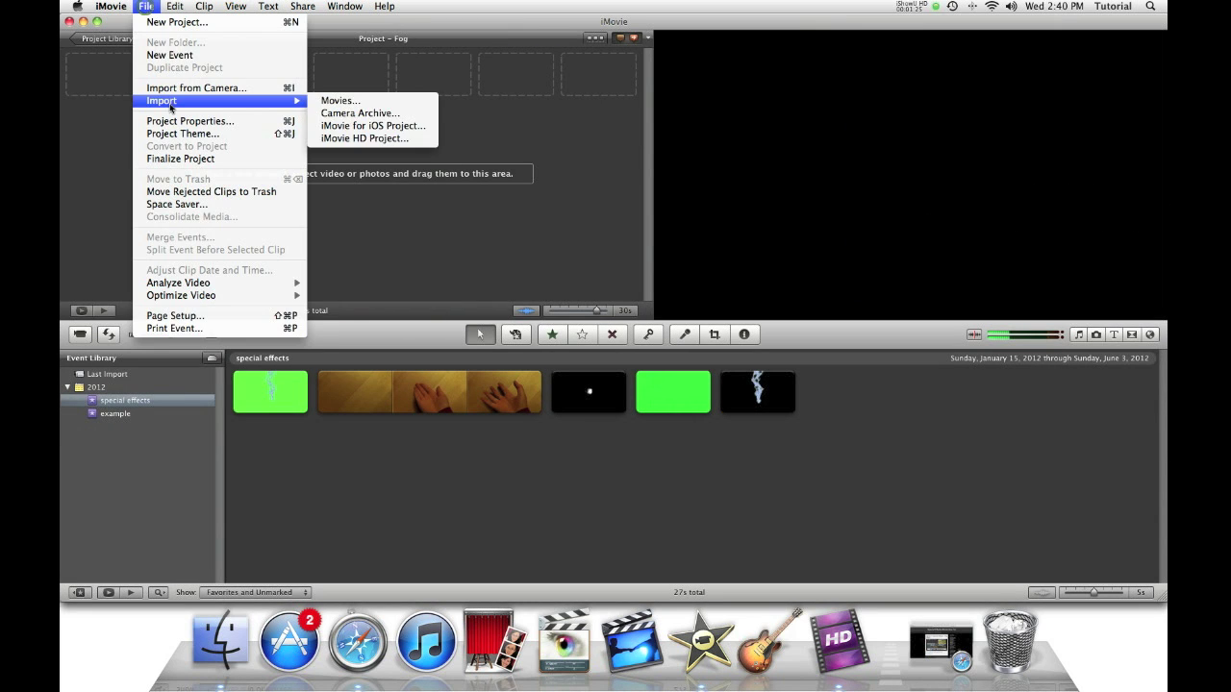
click(323, 103)
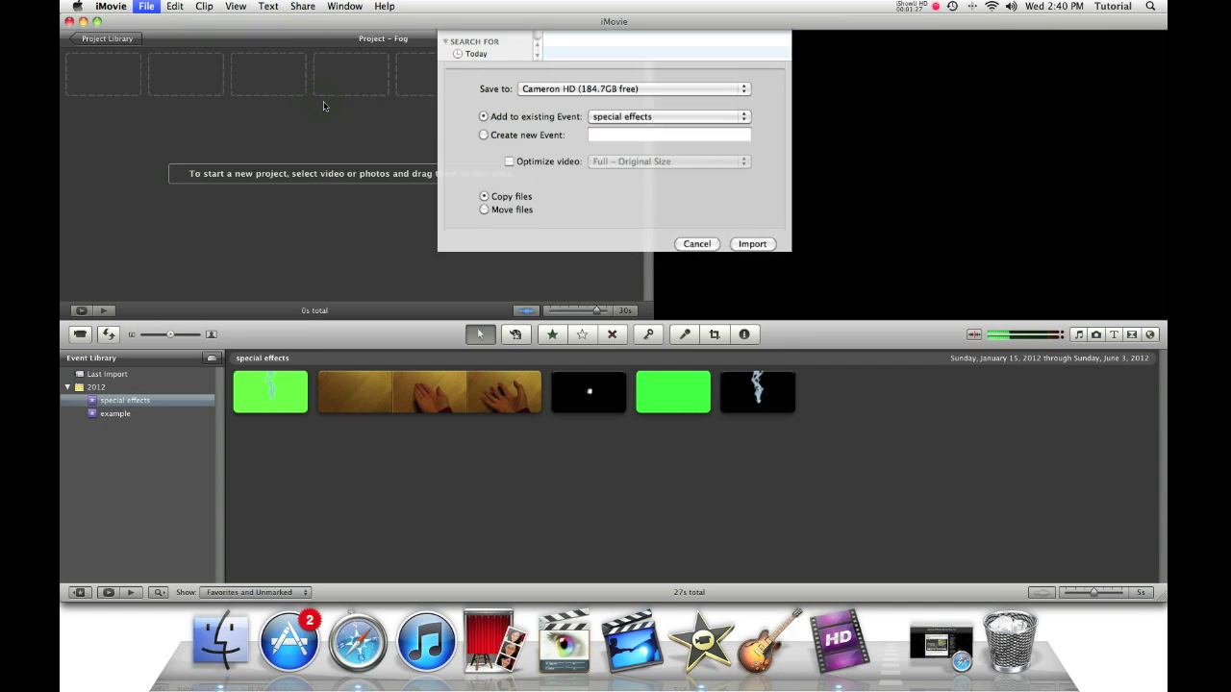
click(485, 108)
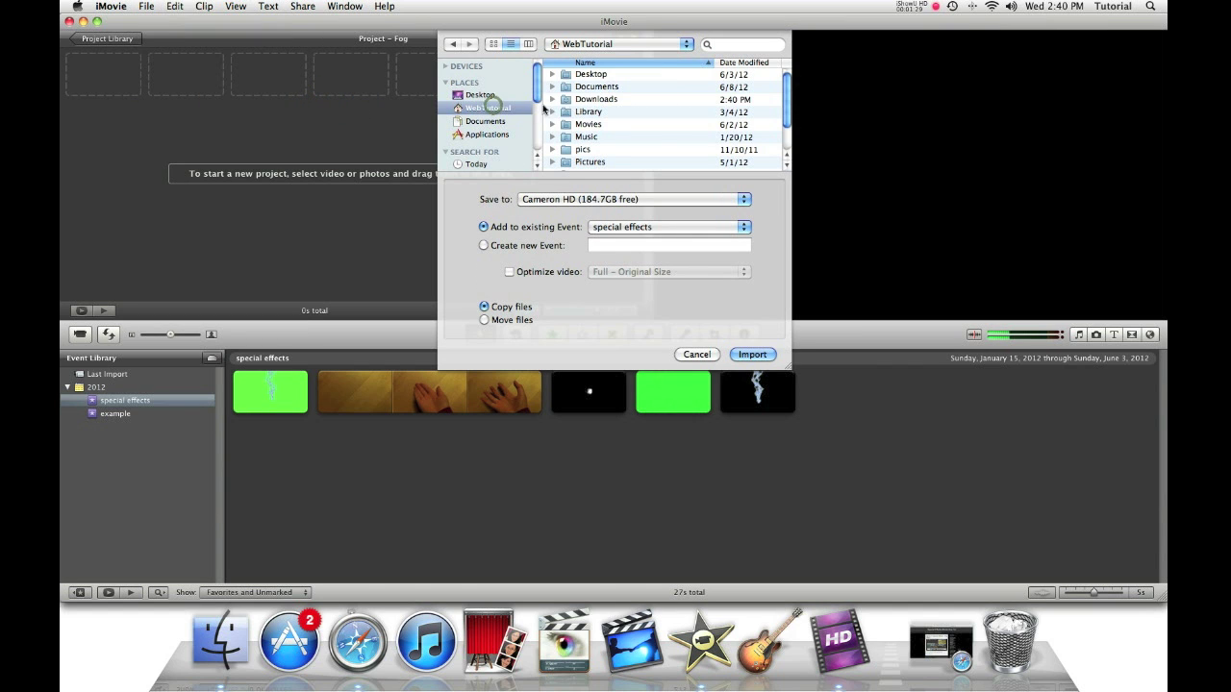
double_click(585, 98)
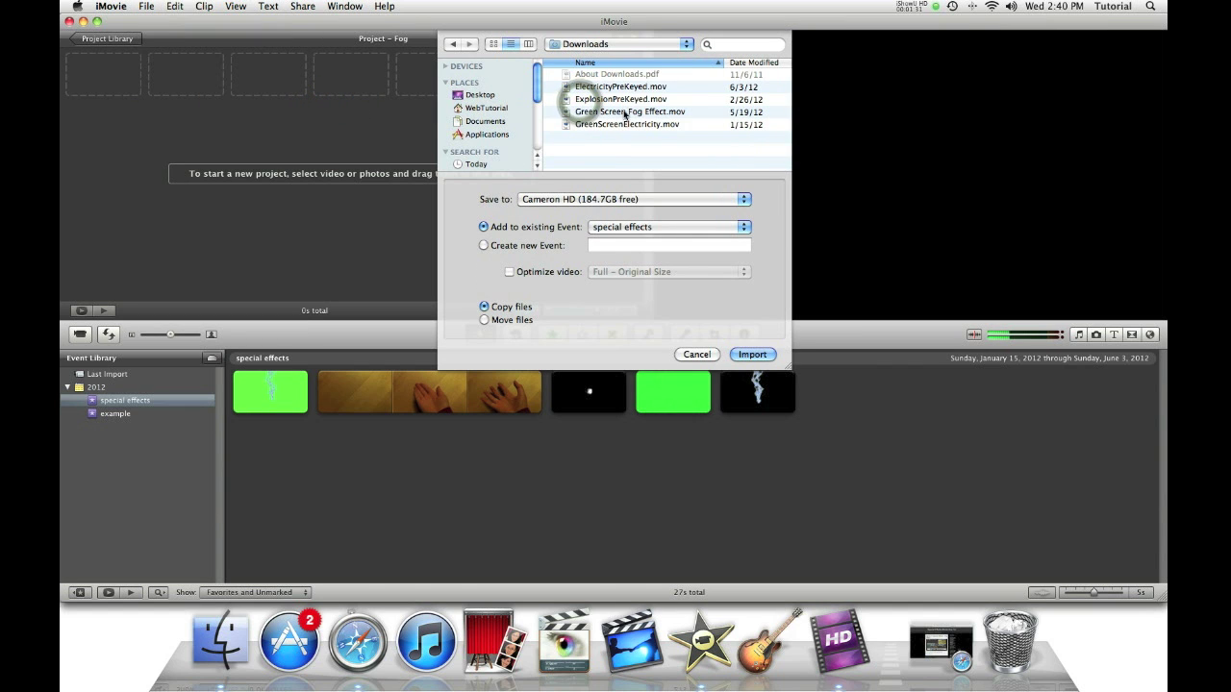
click(629, 113)
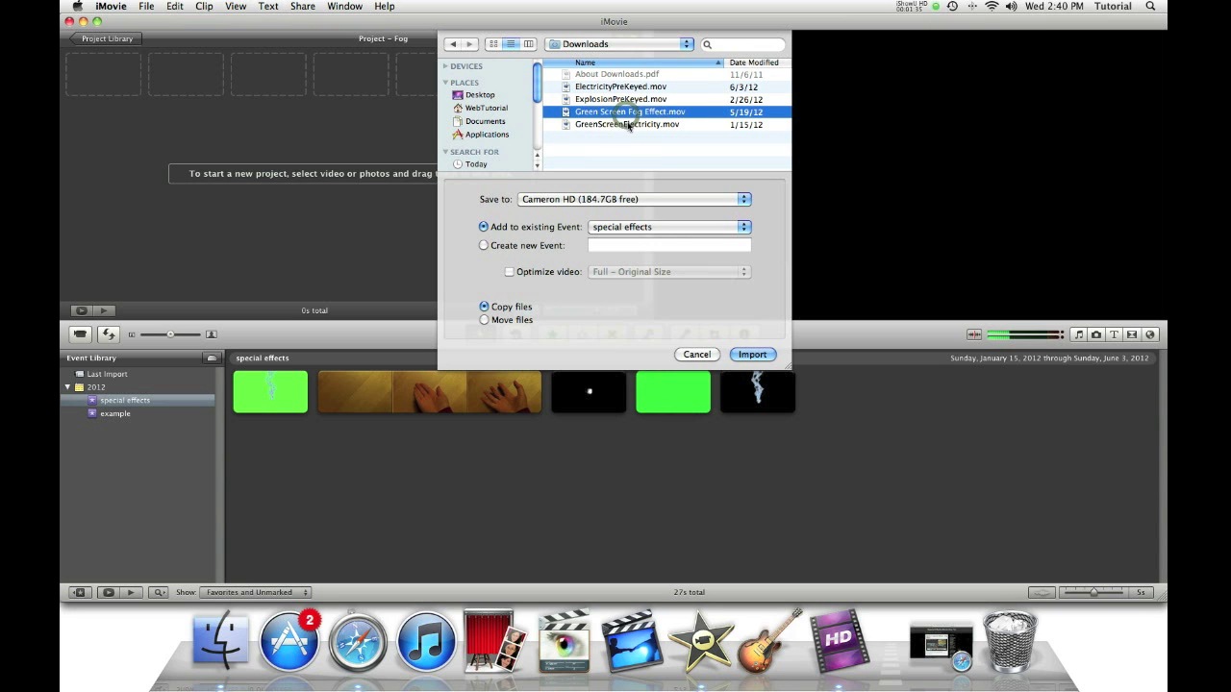
click(484, 307)
click(737, 351)
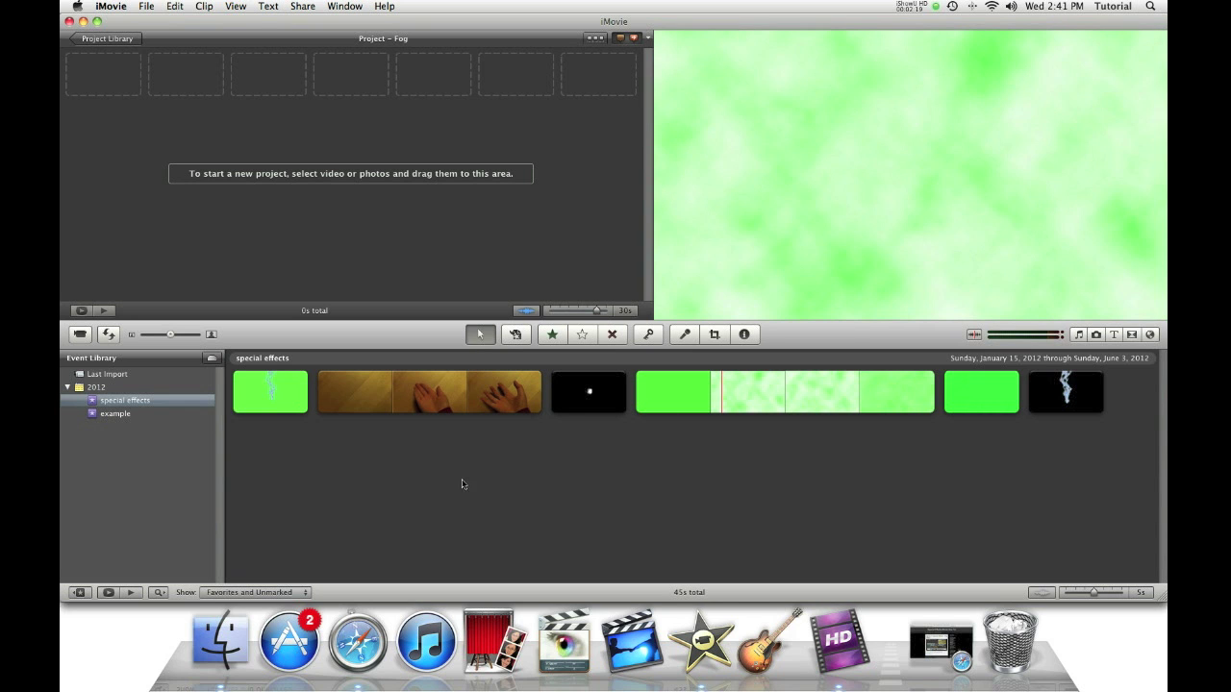
Drag the 7.9s city skyline clip from the example event into the Fog project
click(129, 415)
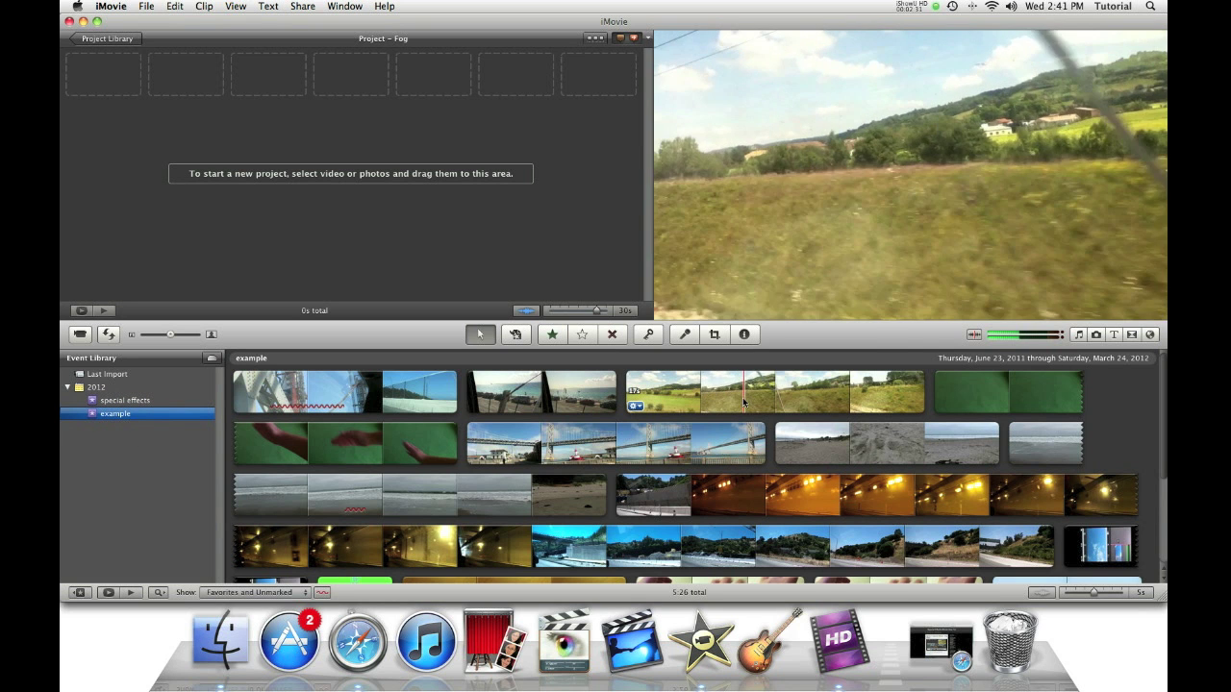
drag(1162, 384, 1162, 494)
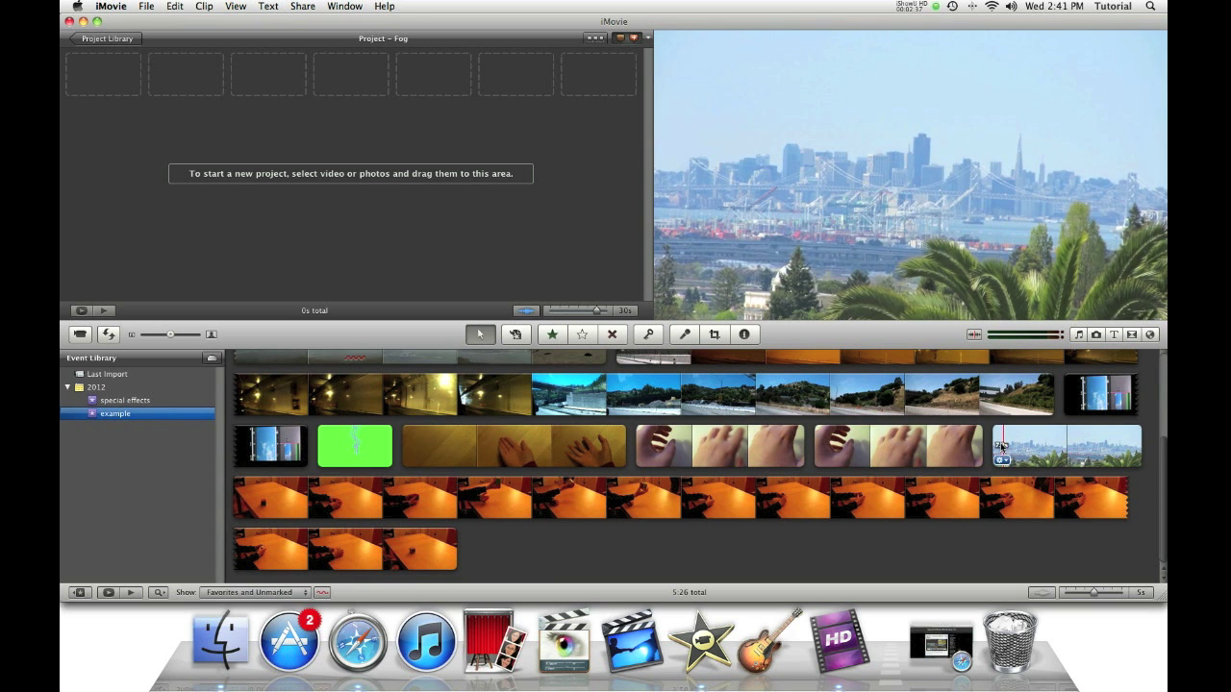
click(1044, 551)
drag(1082, 448, 406, 149)
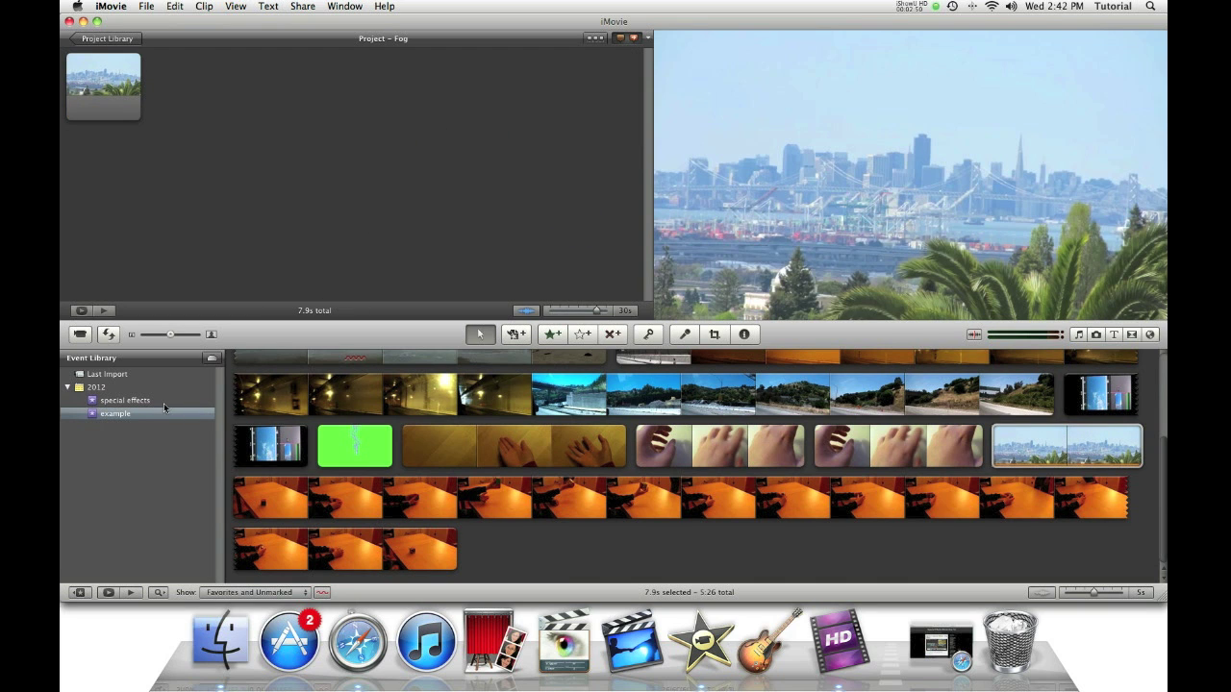
click(164, 401)
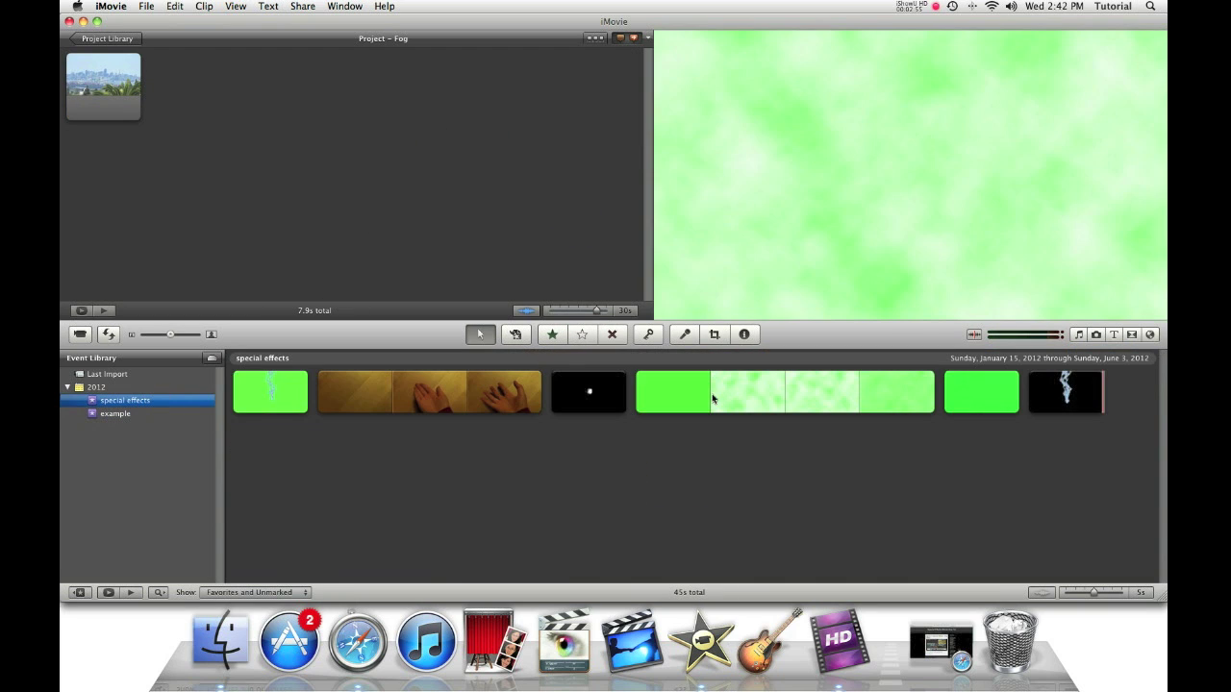
Select the green fog clip and start dragging it onto the city clip, then abandon the drop
mouse_move(701, 396)
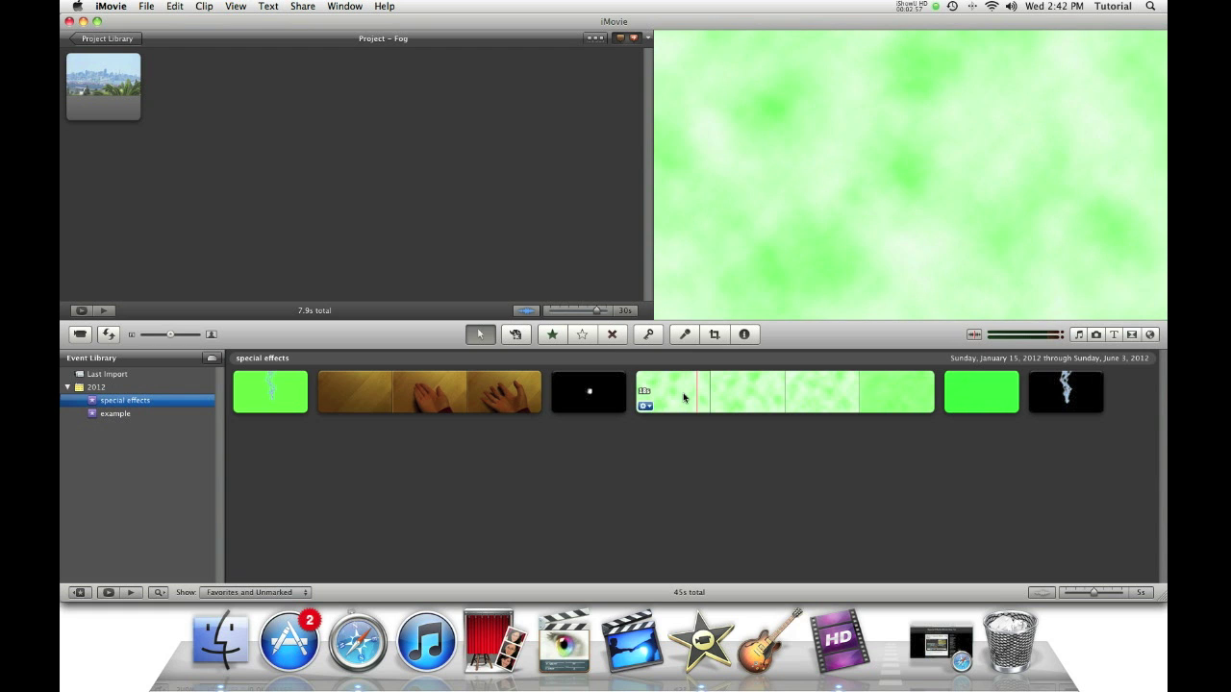
click(711, 396)
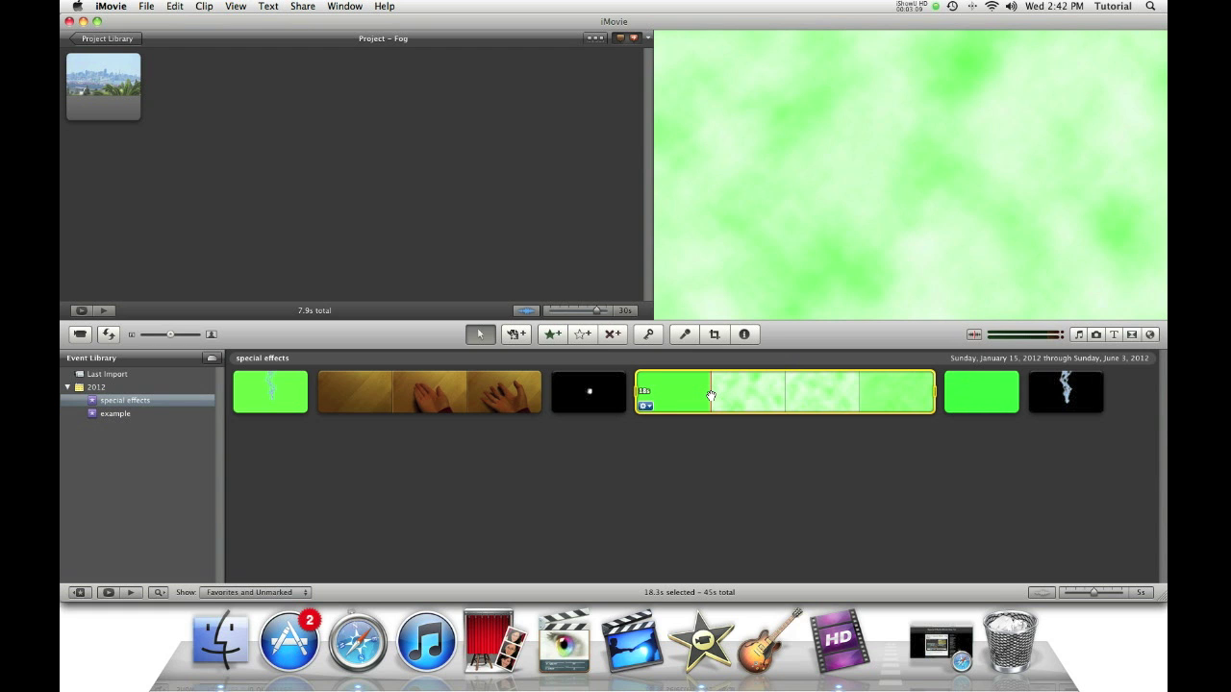
drag(710, 396, 67, 78)
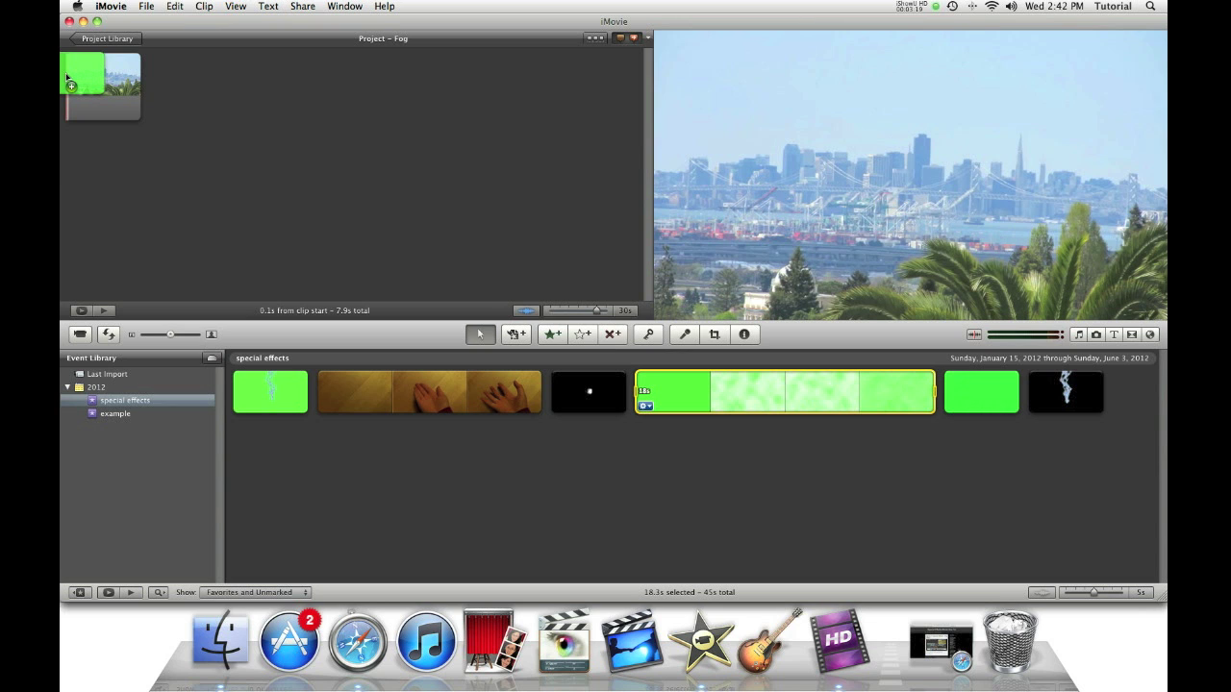
drag(68, 78, 181, 11)
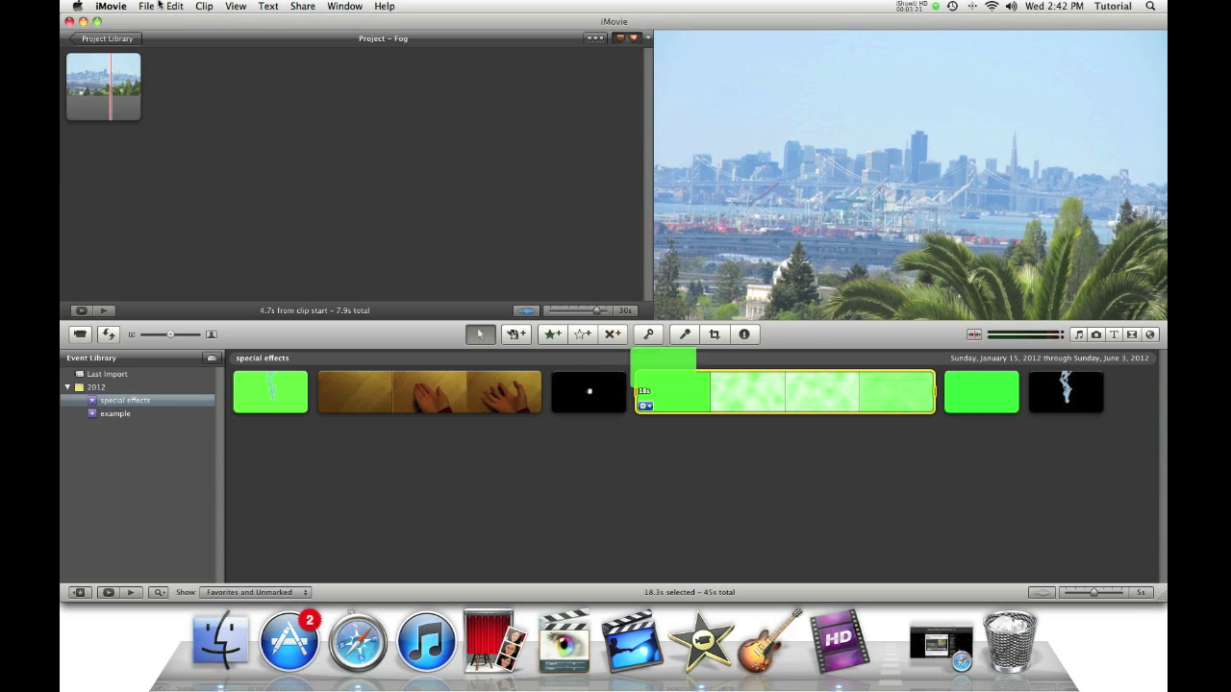
Turn on Show Advanced Tools in iMovie's General preferences
click(107, 7)
click(133, 43)
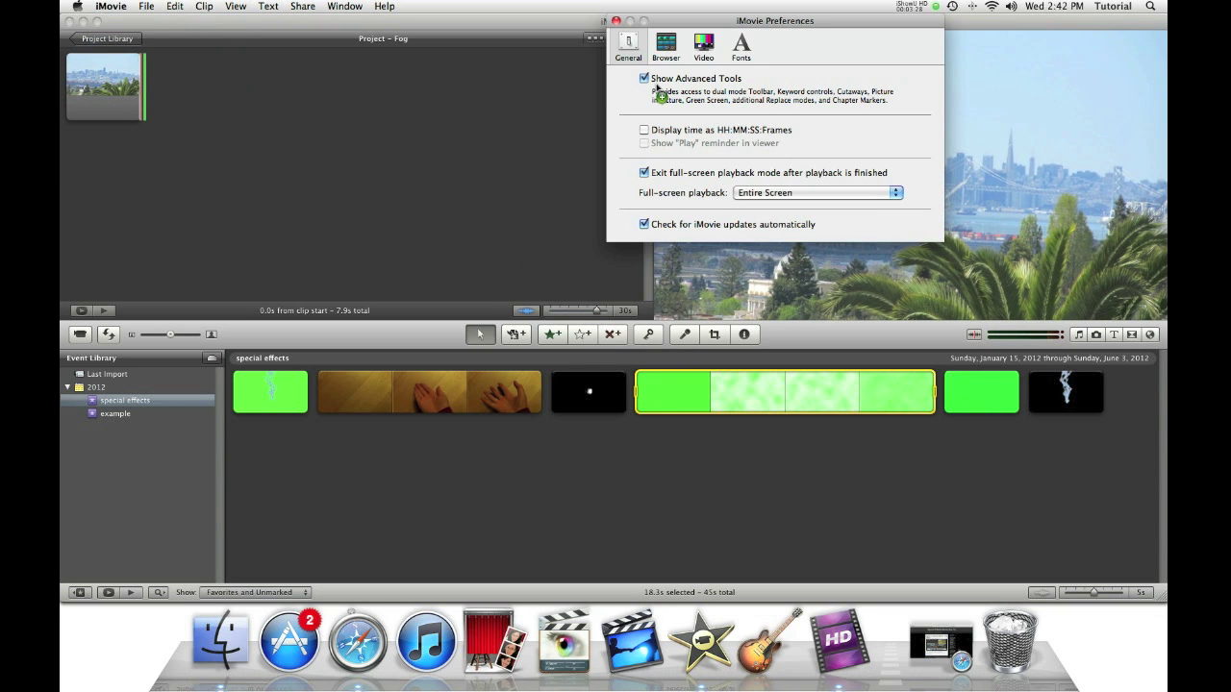
click(615, 20)
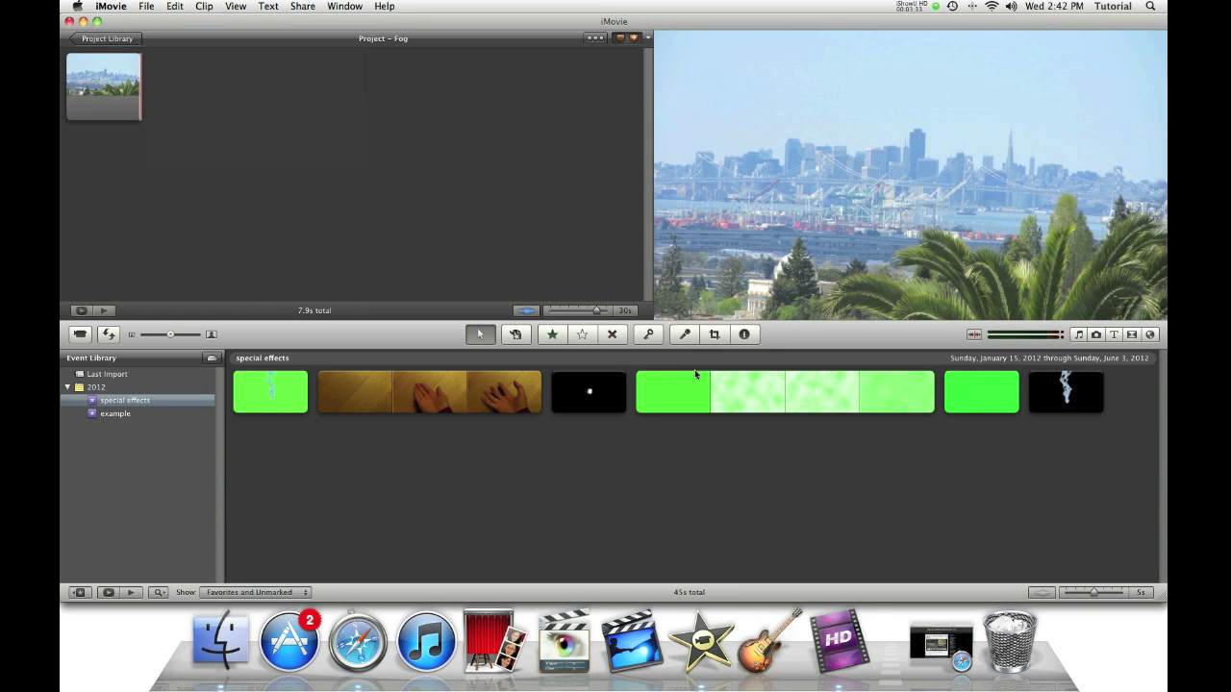
Drop the green clouds clip onto the city skyline clip as a Green Screen overlay and preview it
click(687, 383)
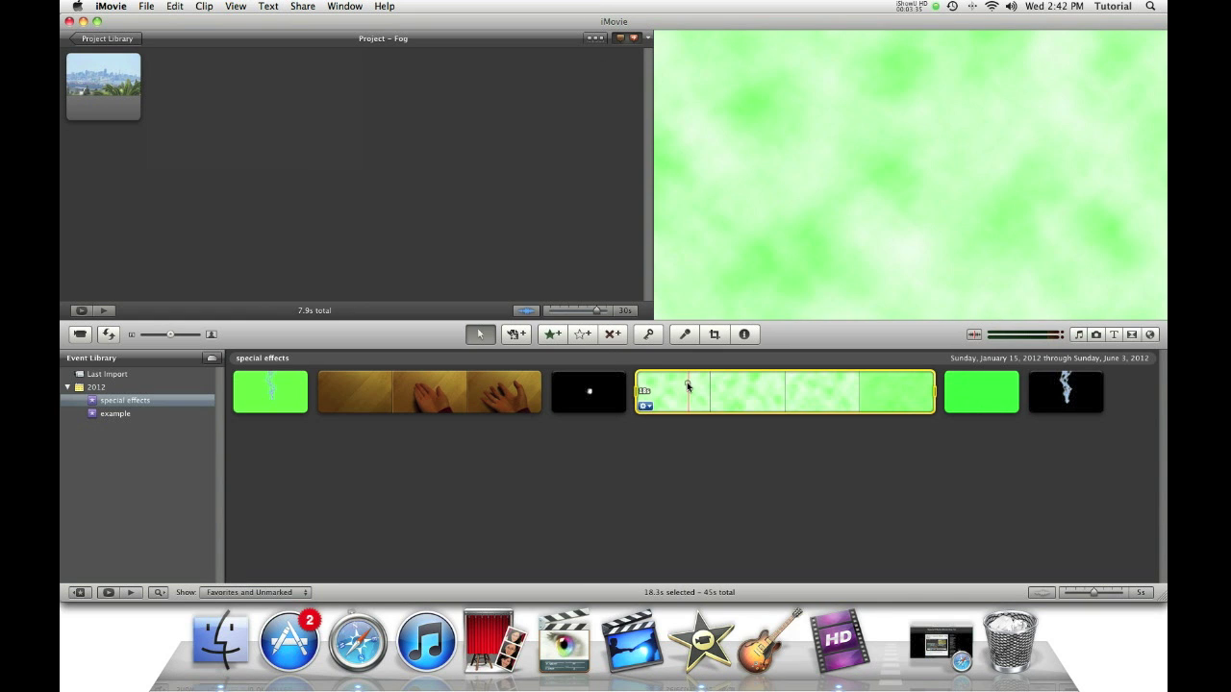
drag(709, 388, 69, 74)
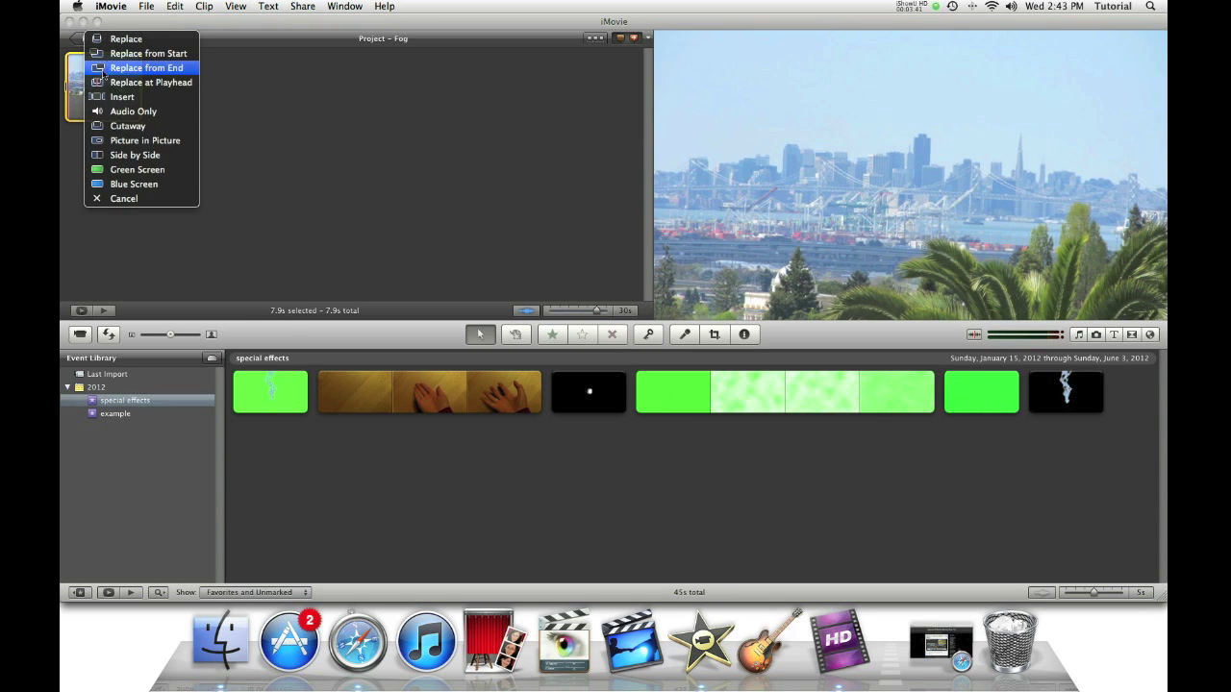
click(141, 174)
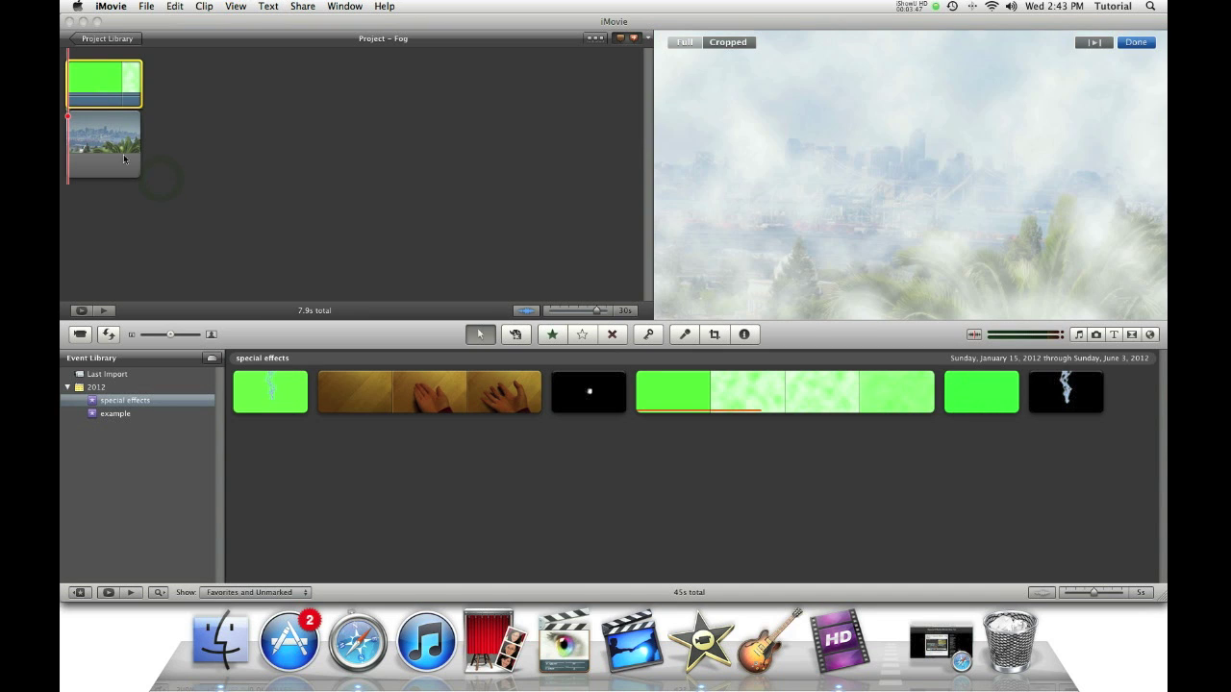
click(124, 206)
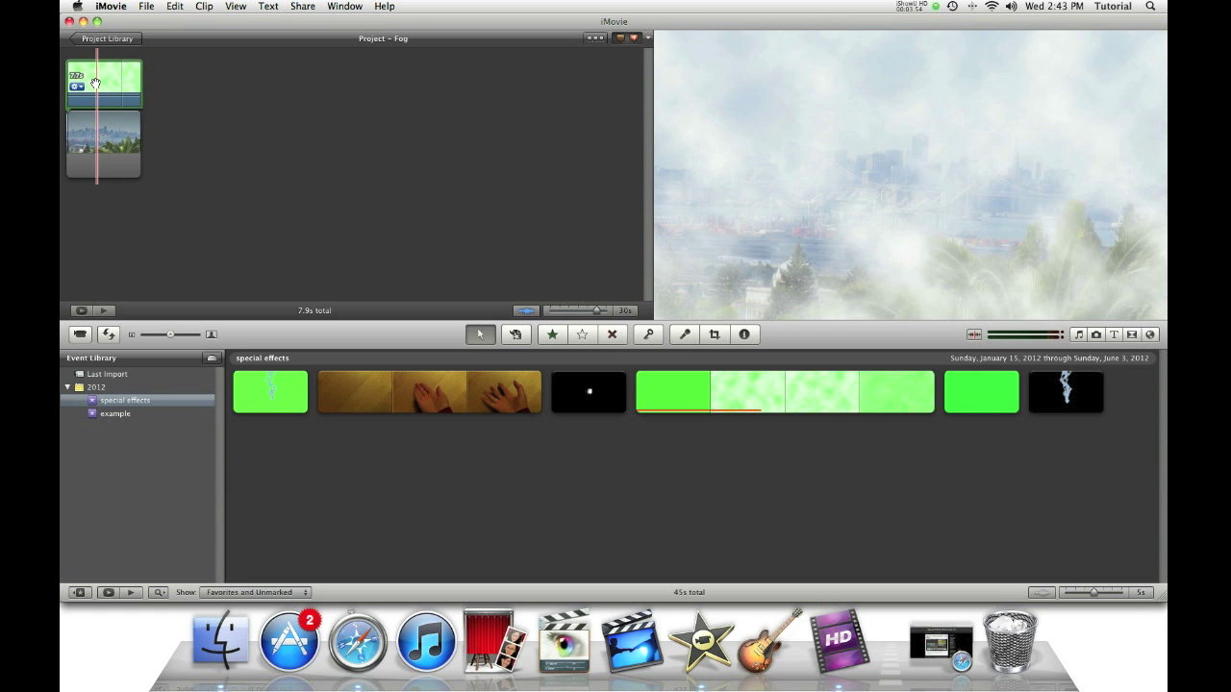
key(space)
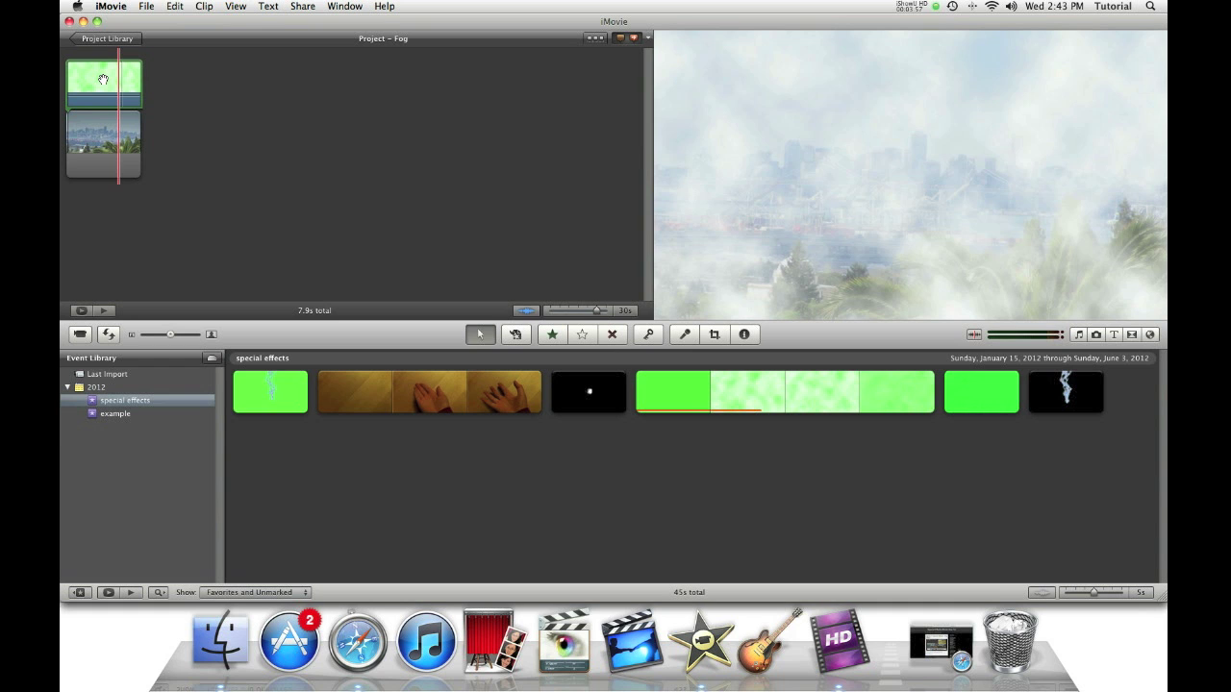
double_click(103, 81)
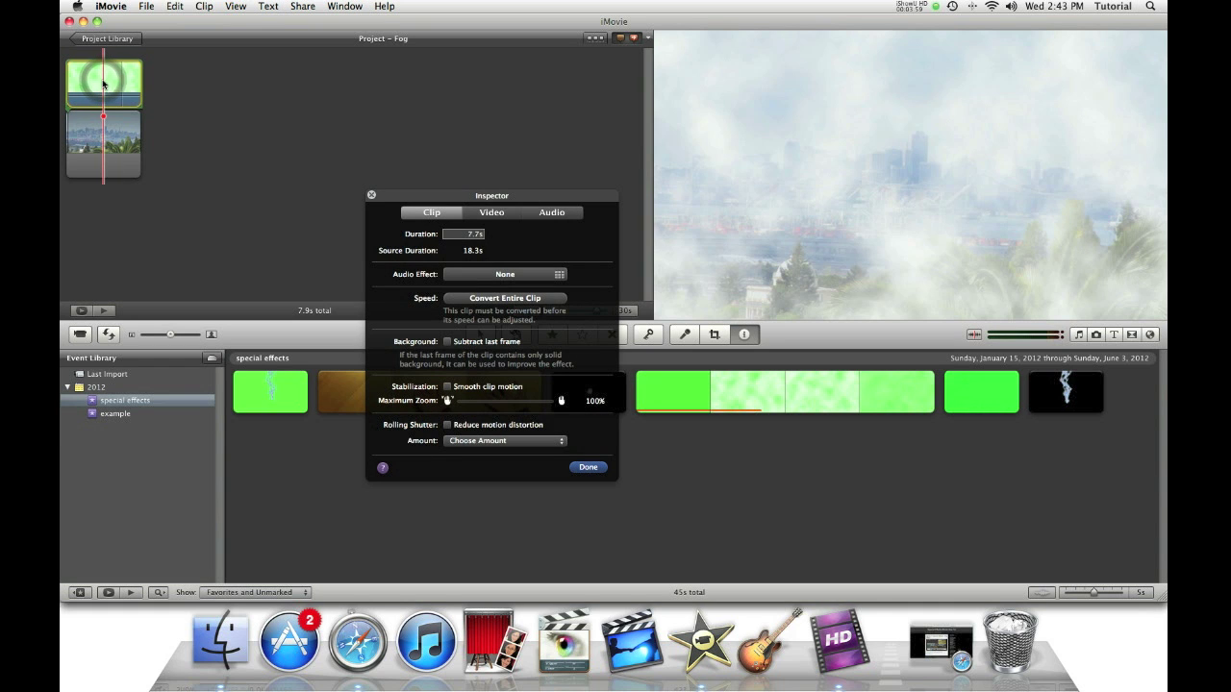
Raise the fog clip's Video saturation to 200% and close the Inspector
click(501, 217)
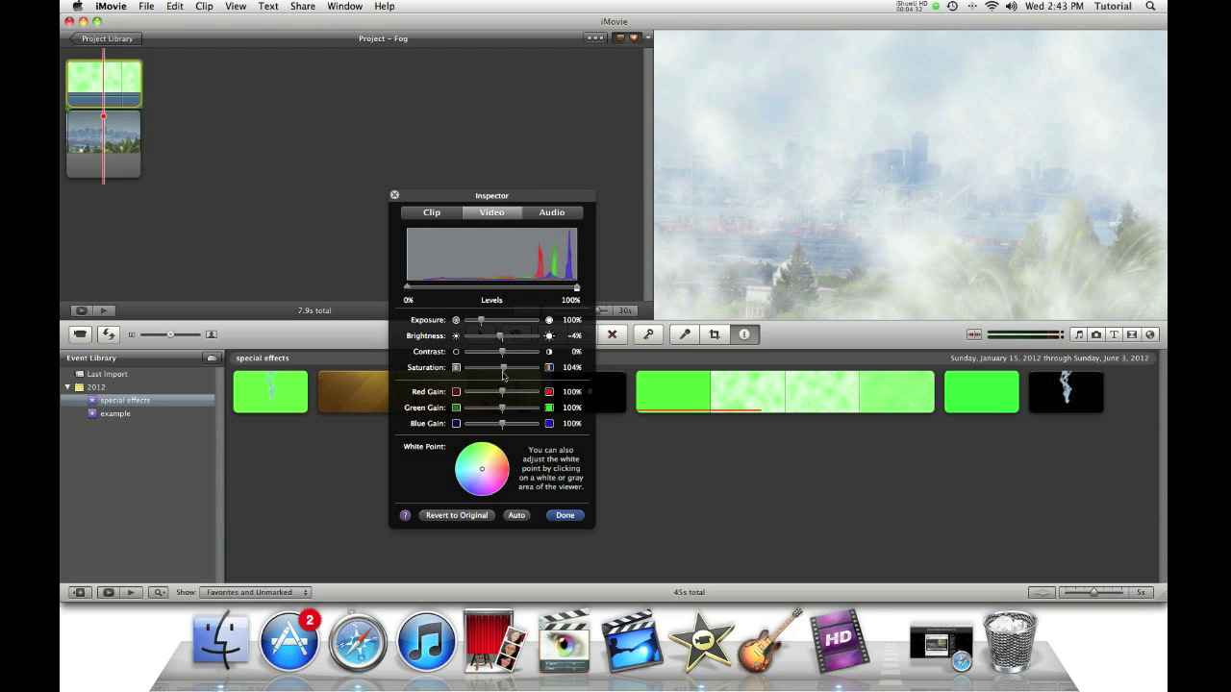
drag(505, 371, 438, 370)
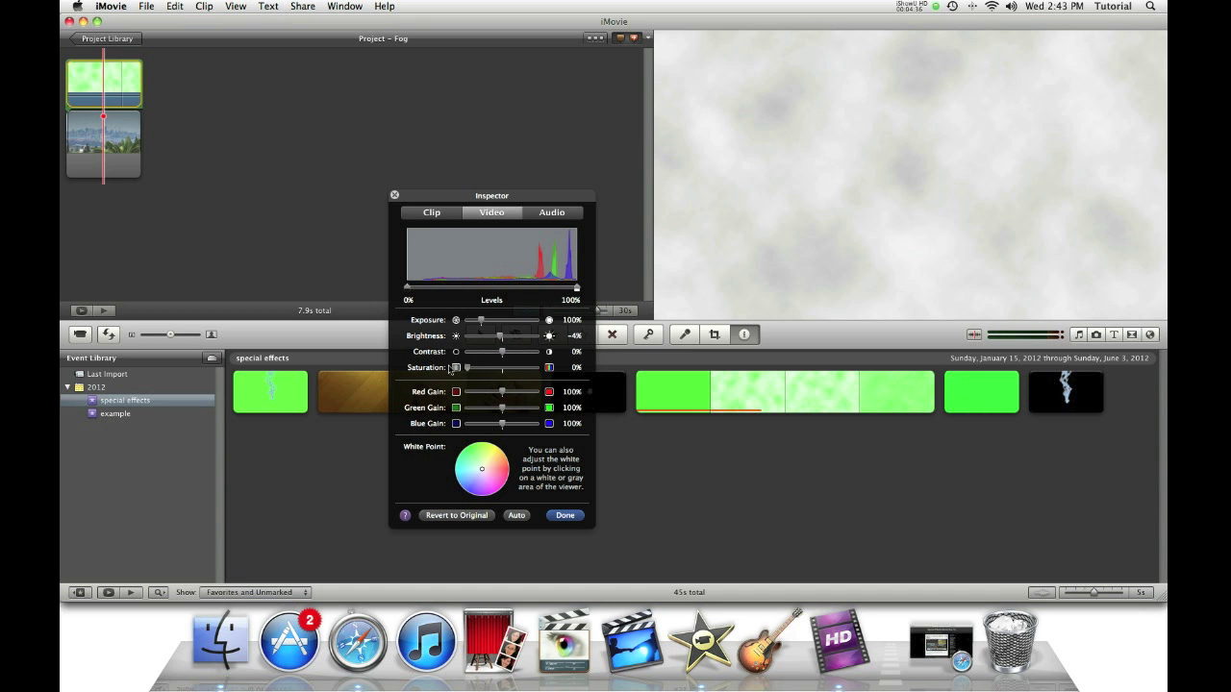
drag(476, 369, 557, 371)
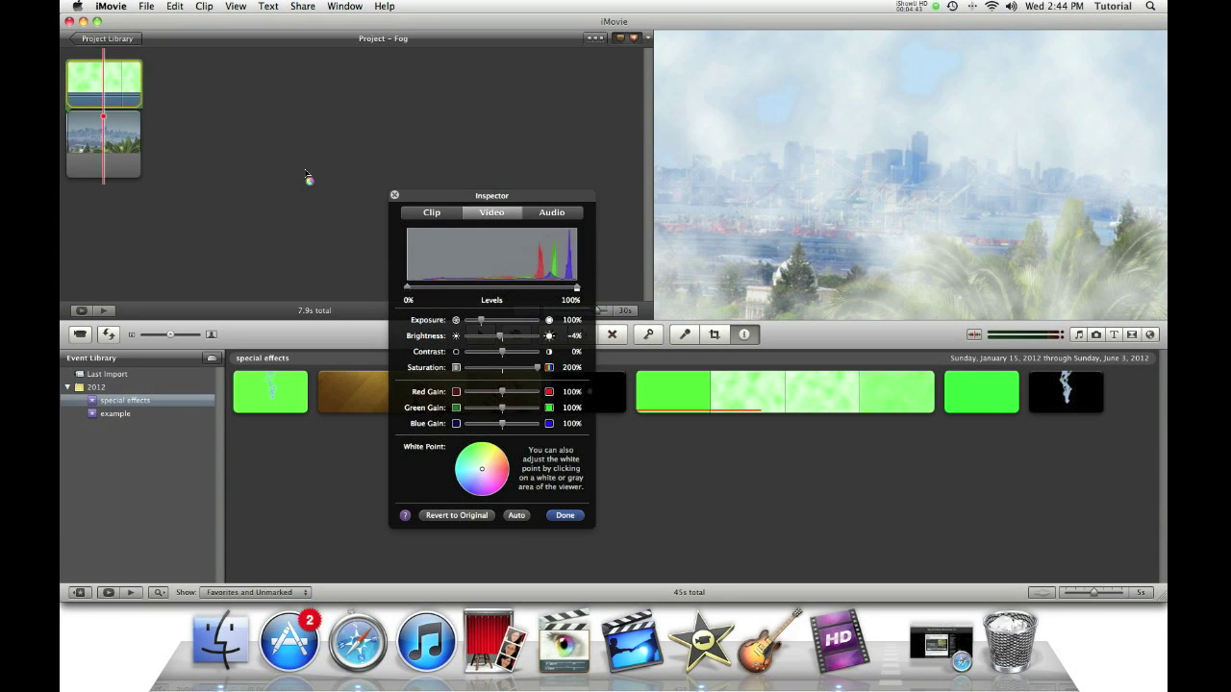
click(304, 174)
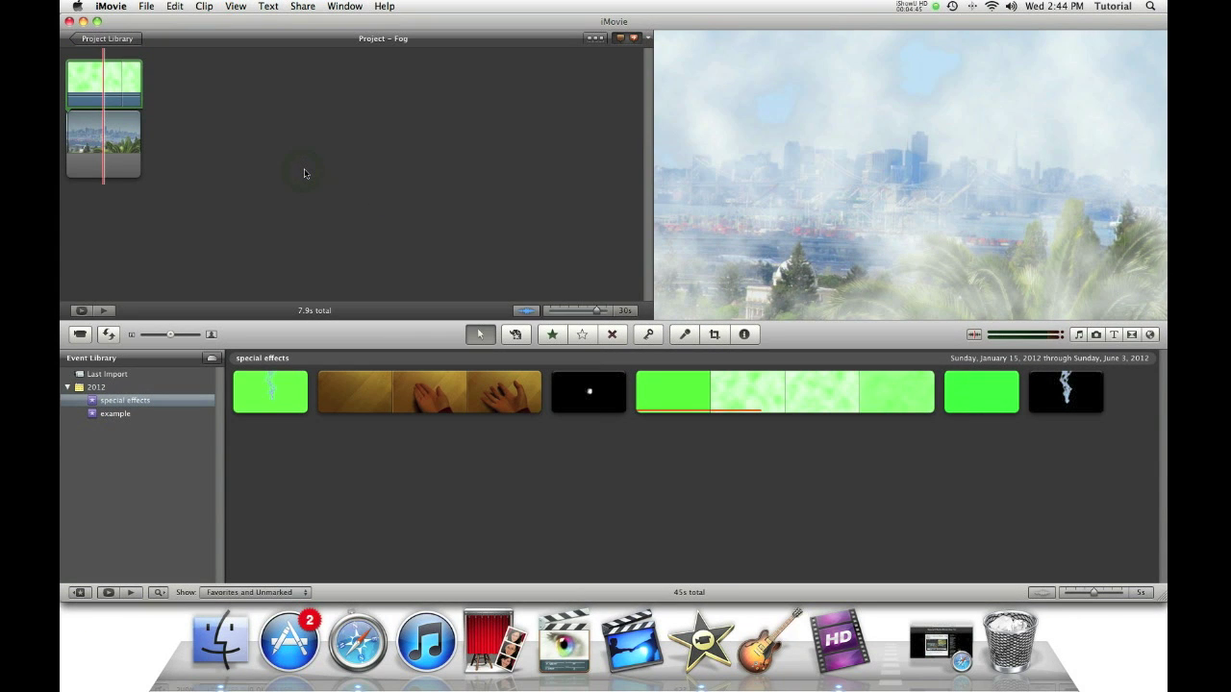